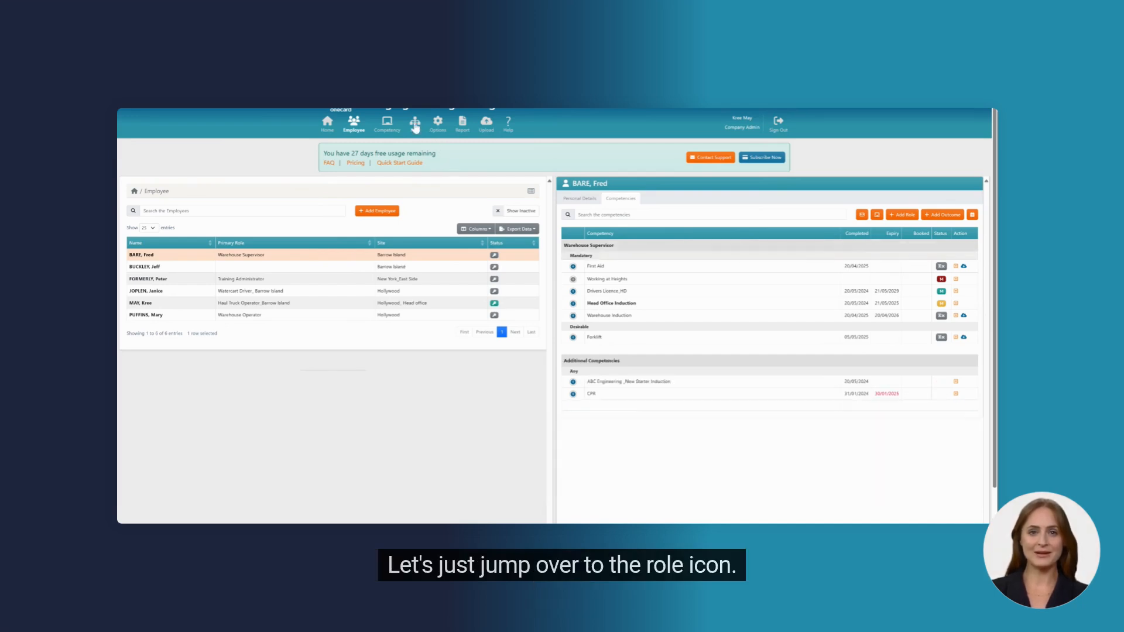
Start a new role and name it "Senior Safety Advisor".
{"action": "left_click", "coordinate": [415, 125]}
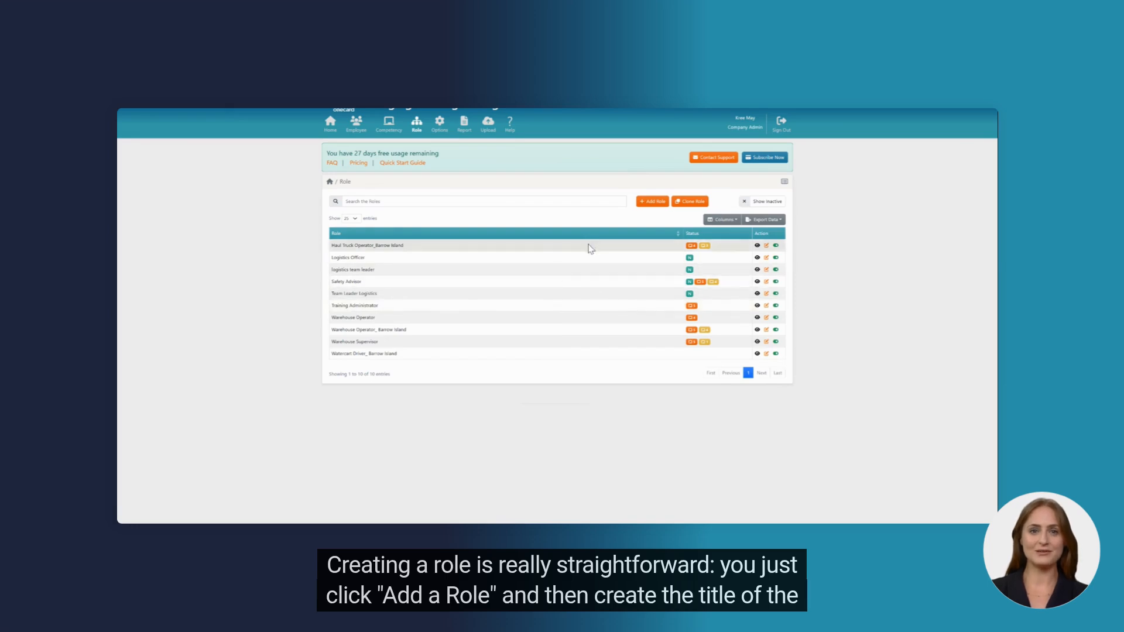
{"action": "left_click", "coordinate": [651, 203]}
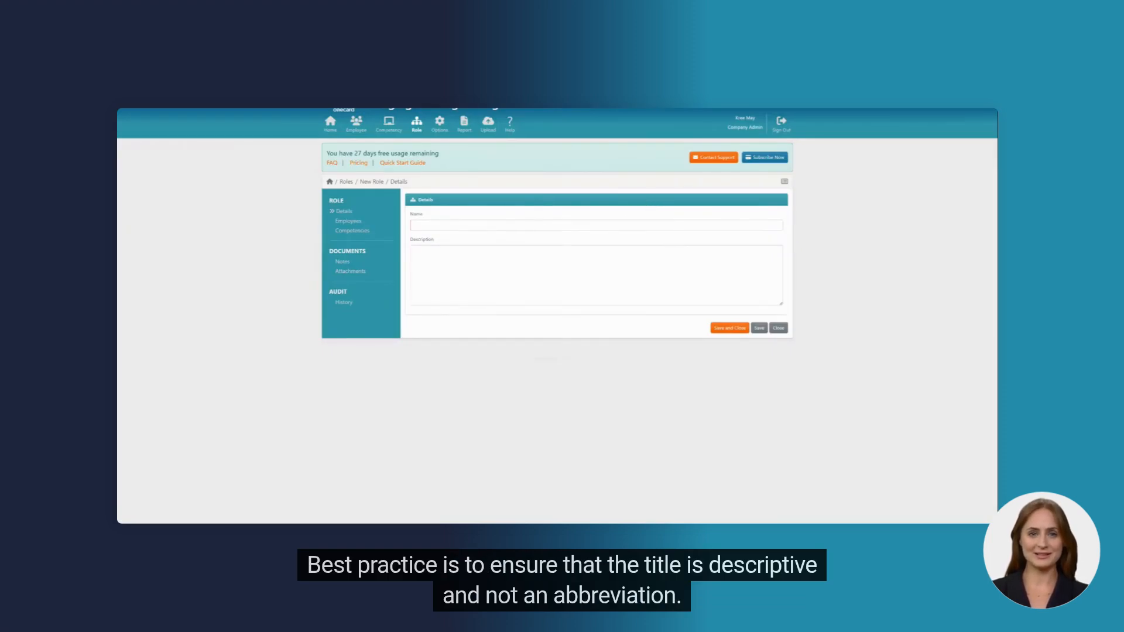
{"action": "type", "text": "Sen"}
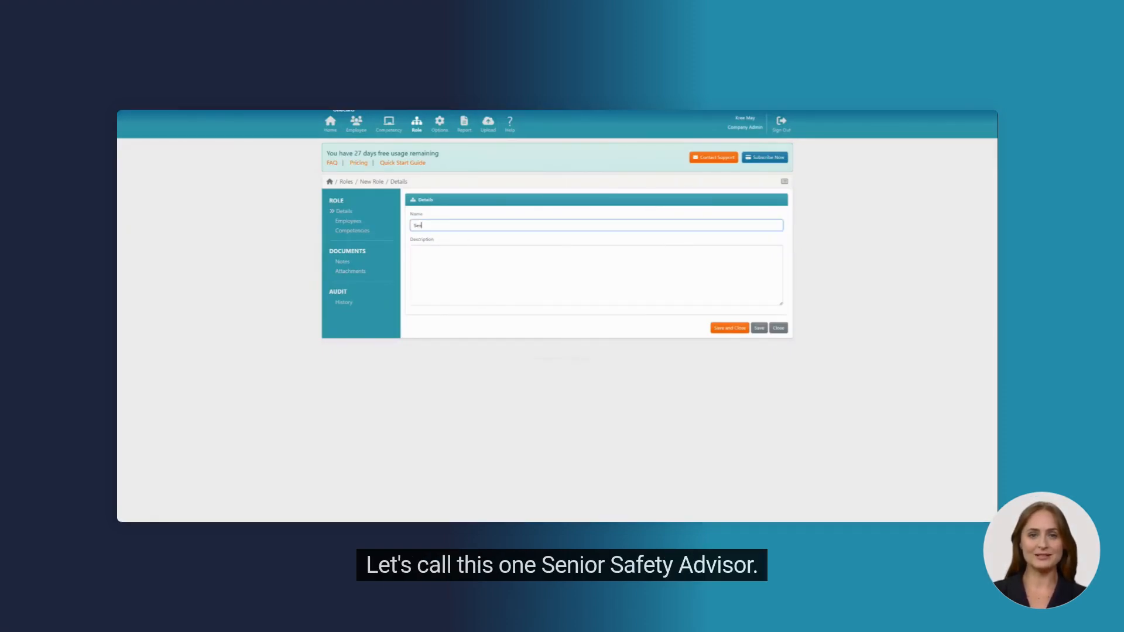
{"action": "type", "text": "ior S"}
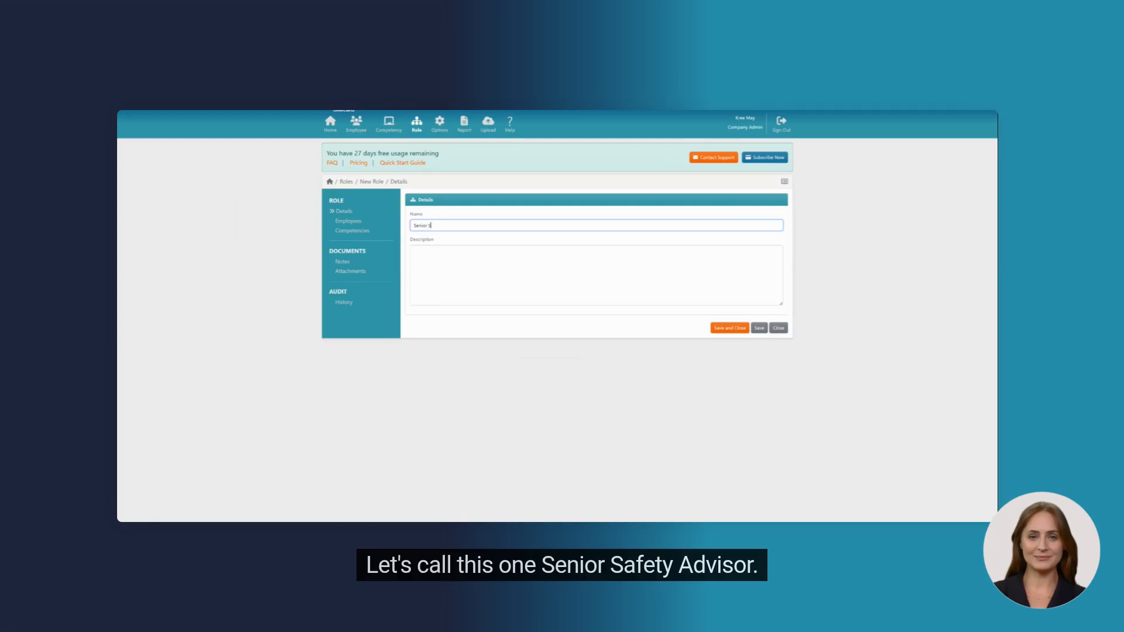
{"action": "type", "text": "afety Advisor"}
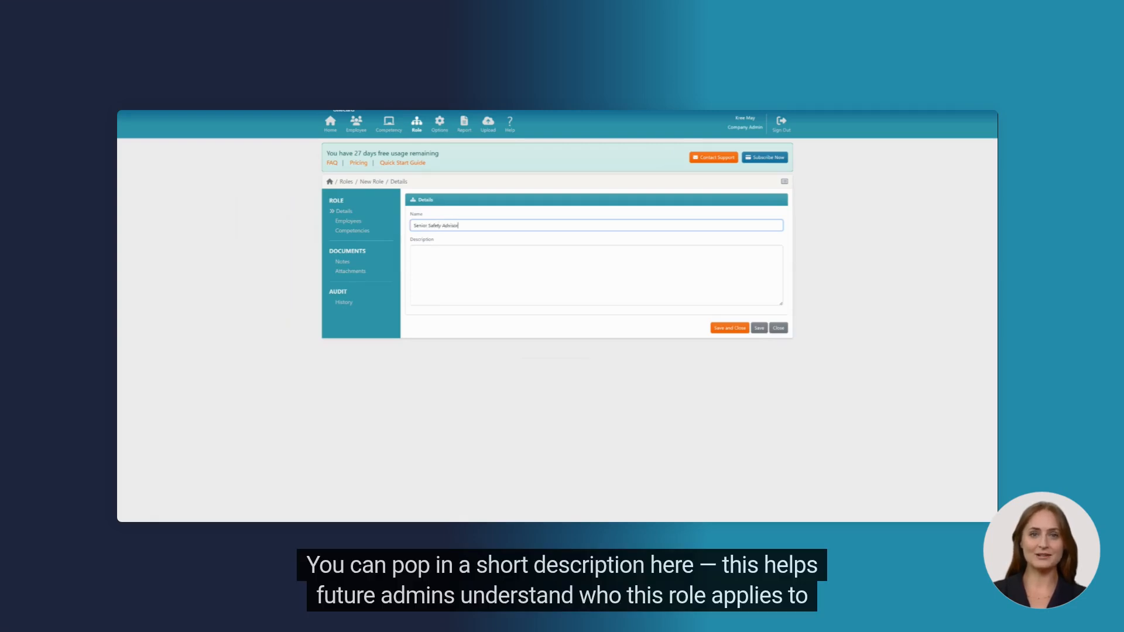
Extend the new role's name to "Senior Safety Advisor_Barrow Island", leave the description blank, and save and close the role.
{"action": "left_click", "coordinate": [415, 251]}
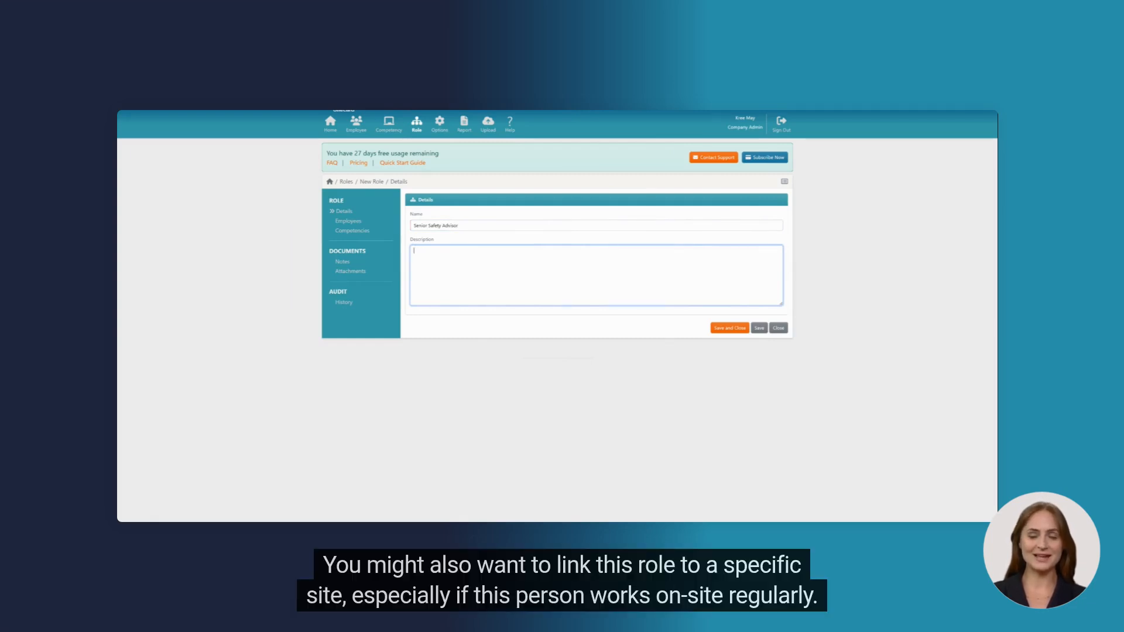
{"action": "left_click", "coordinate": [468, 225]}
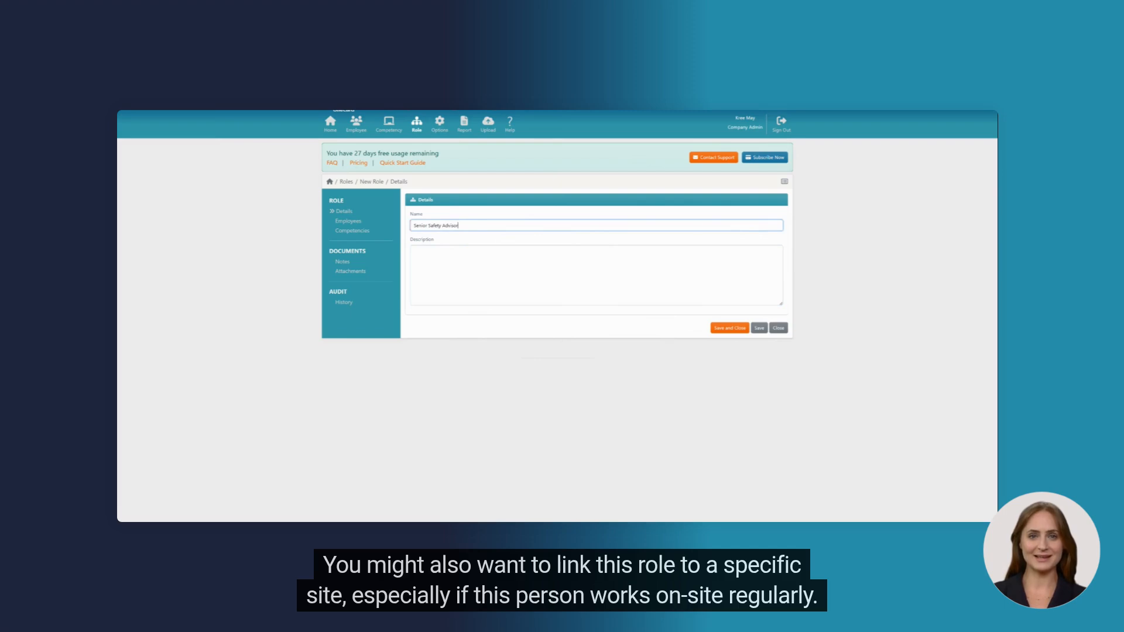
{"action": "type", "text": "_barrow"}
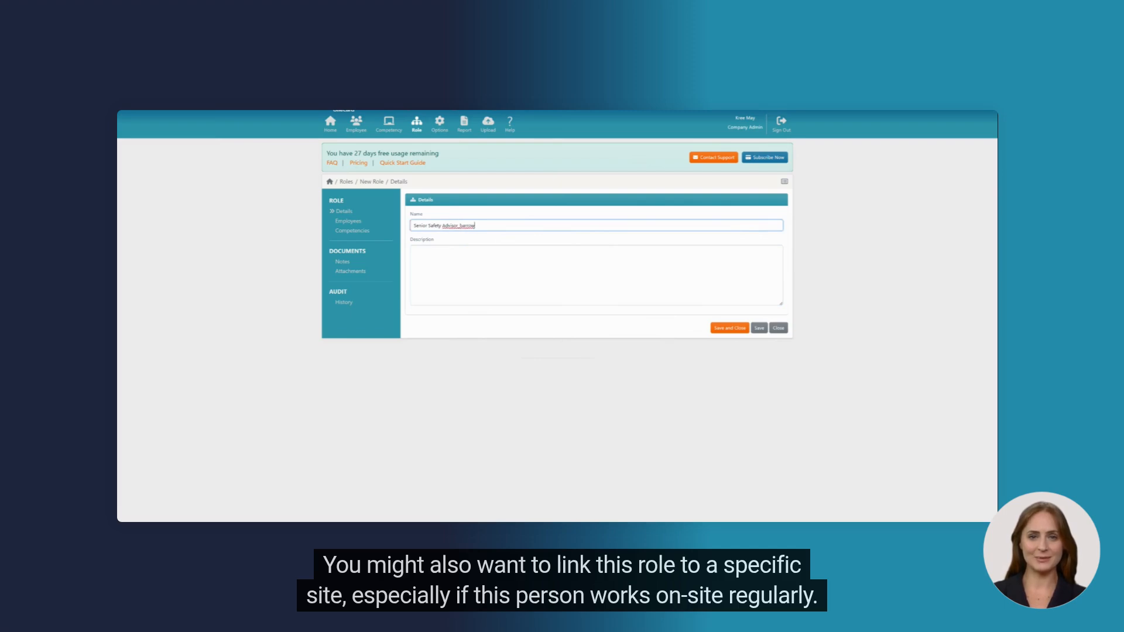
{"action": "type", "text": "island"}
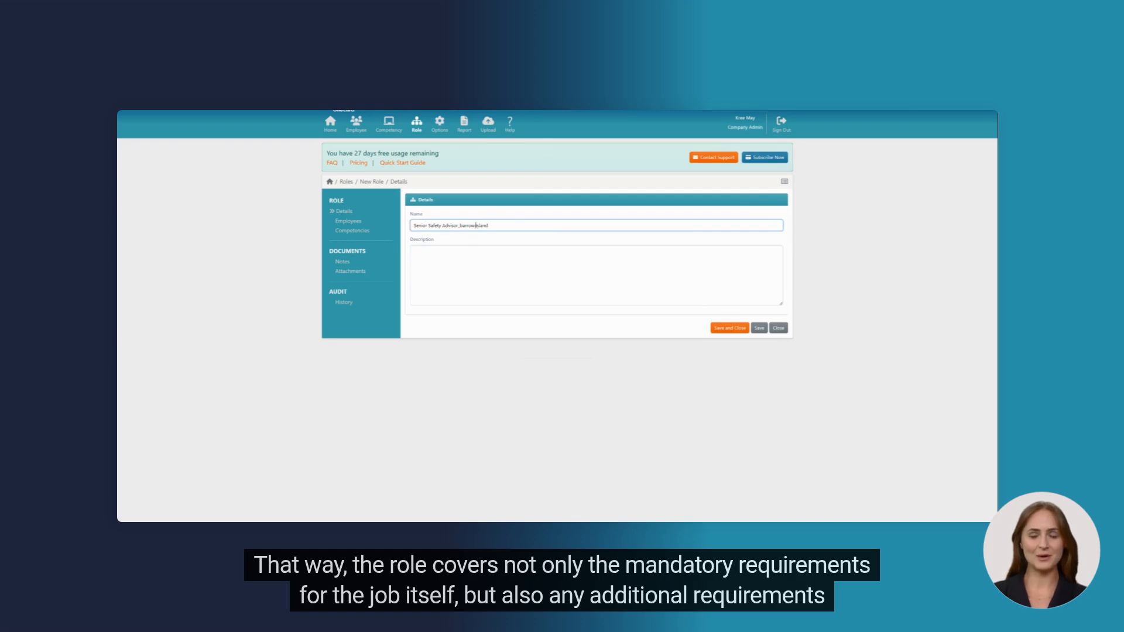
{"action": "key", "text": "BackSpace"}
{"action": "type", "text": "B"}
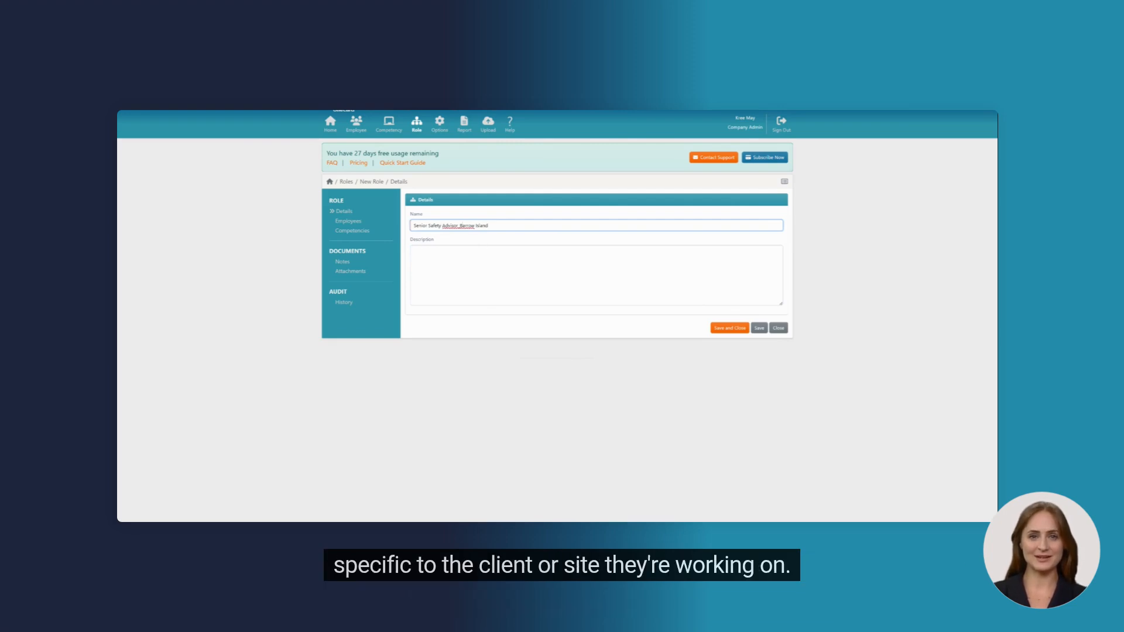
{"action": "left_click", "coordinate": [729, 327]}
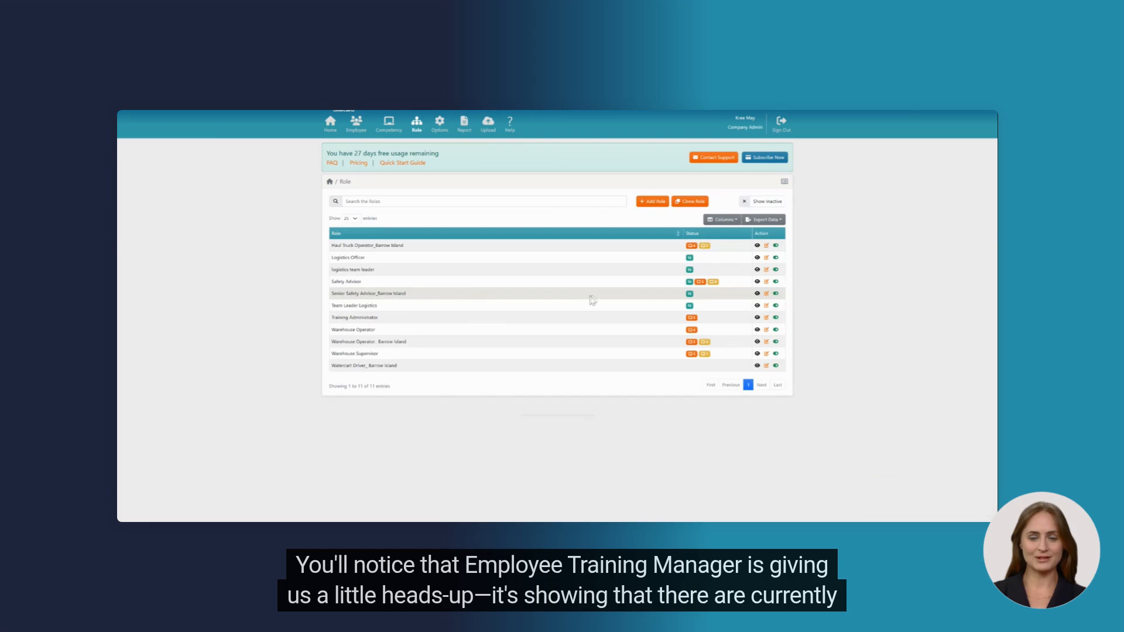
Edit the Senior Safety Advisor_Barrow Island role and select Diploma Work Health and Safety, Drivers Licence_C-A, First Aid and CPR as mandatory competencies.
{"action": "mouse_move", "coordinate": [691, 297]}
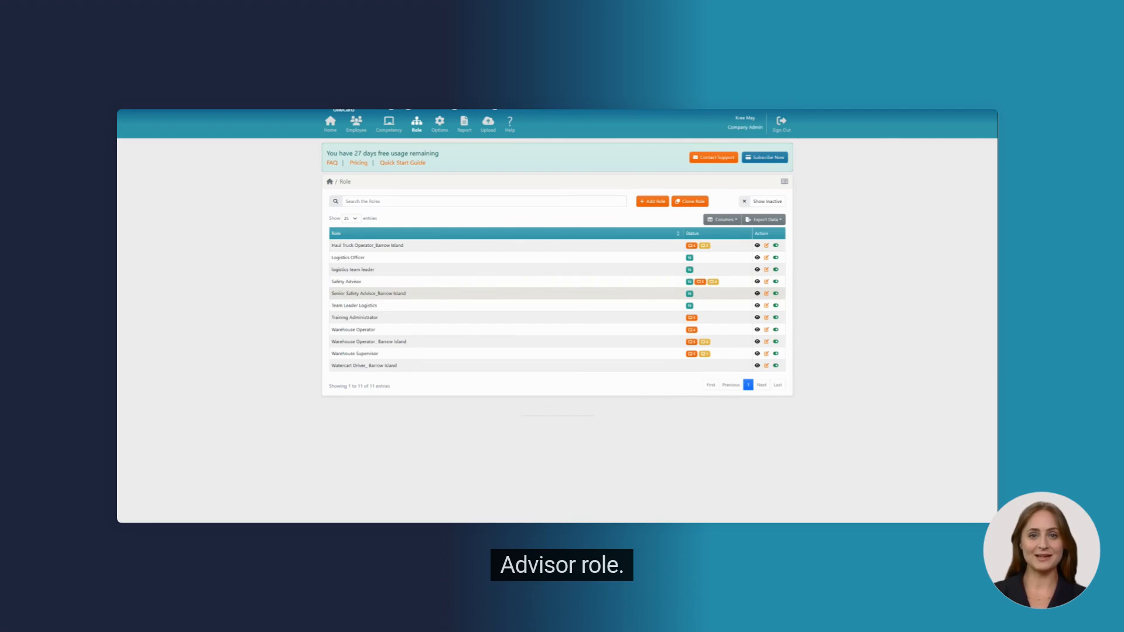
{"action": "left_click", "coordinate": [767, 294]}
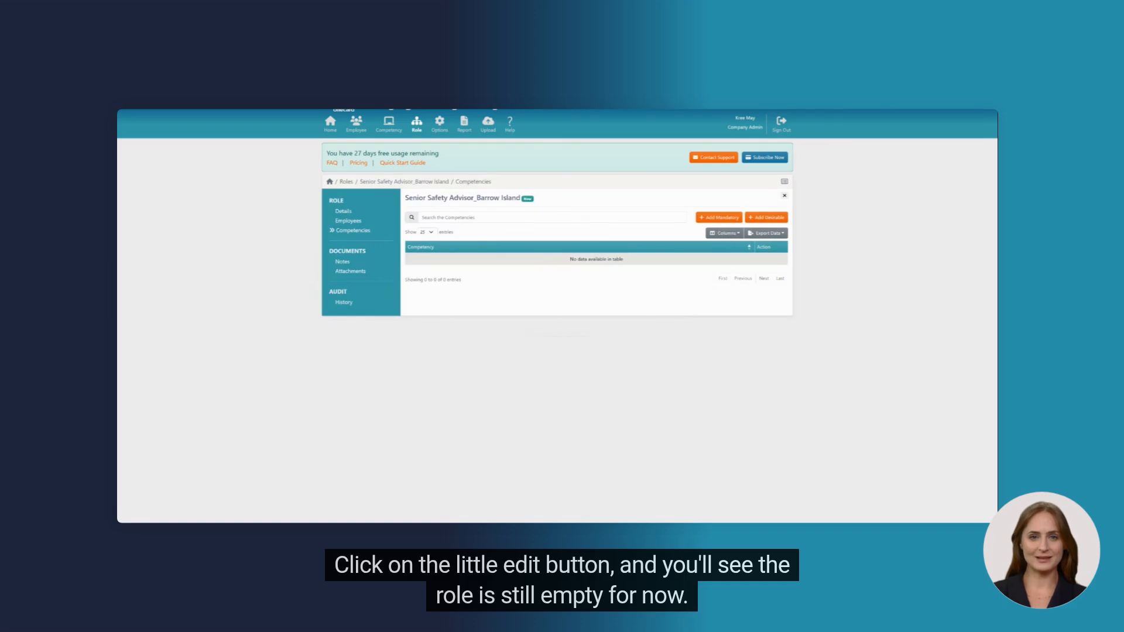
{"action": "left_click", "coordinate": [718, 217]}
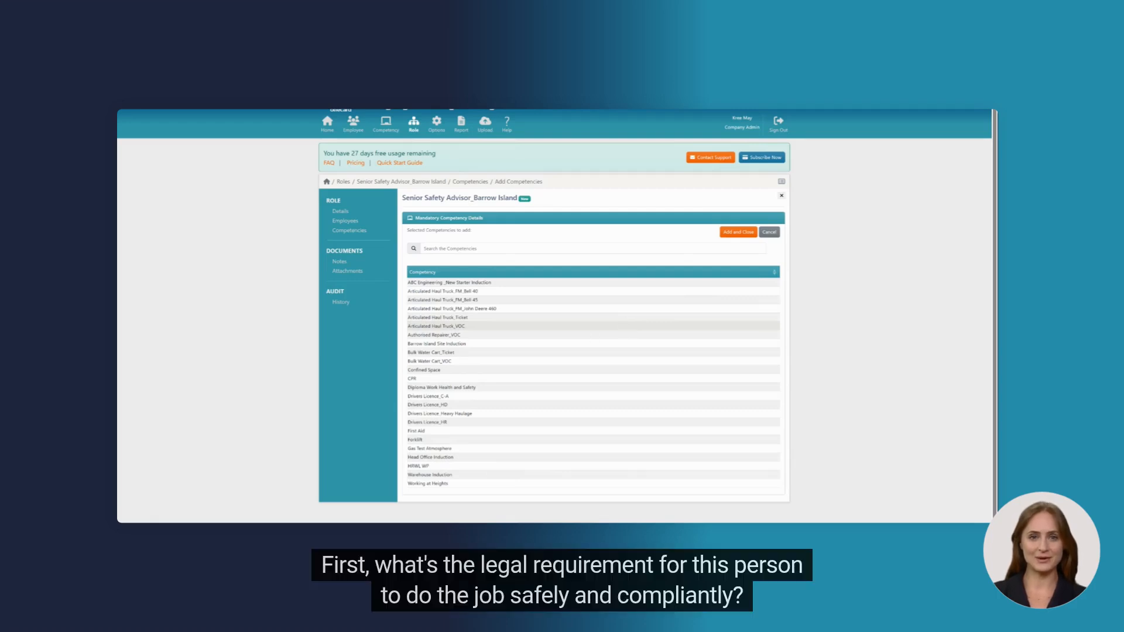
{"action": "left_click", "coordinate": [501, 388]}
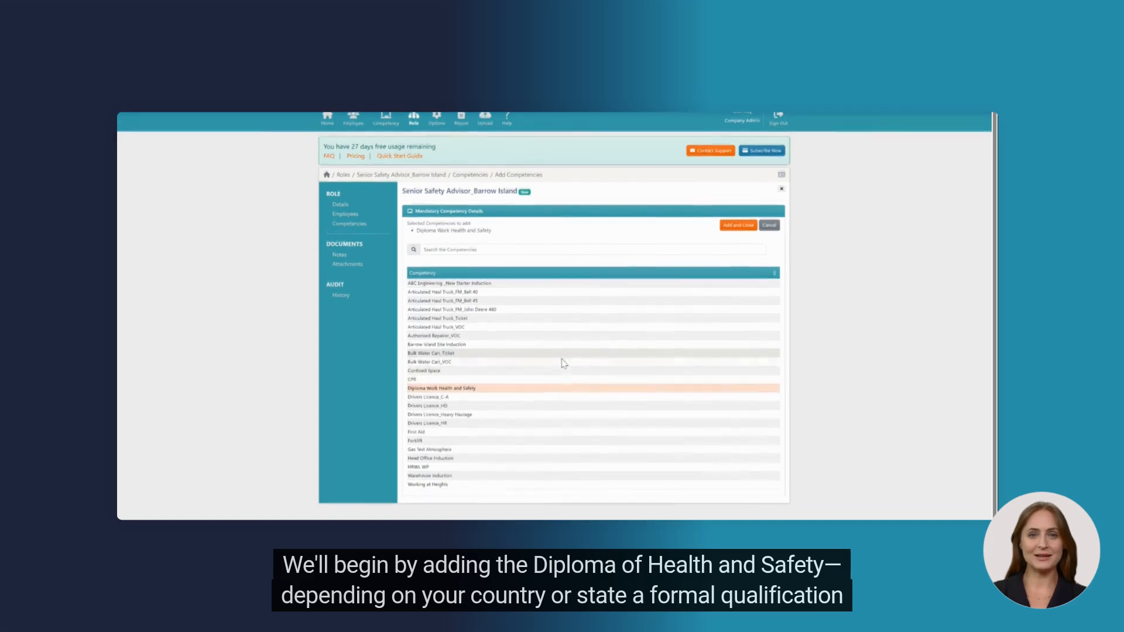
{"action": "left_click", "coordinate": [536, 396]}
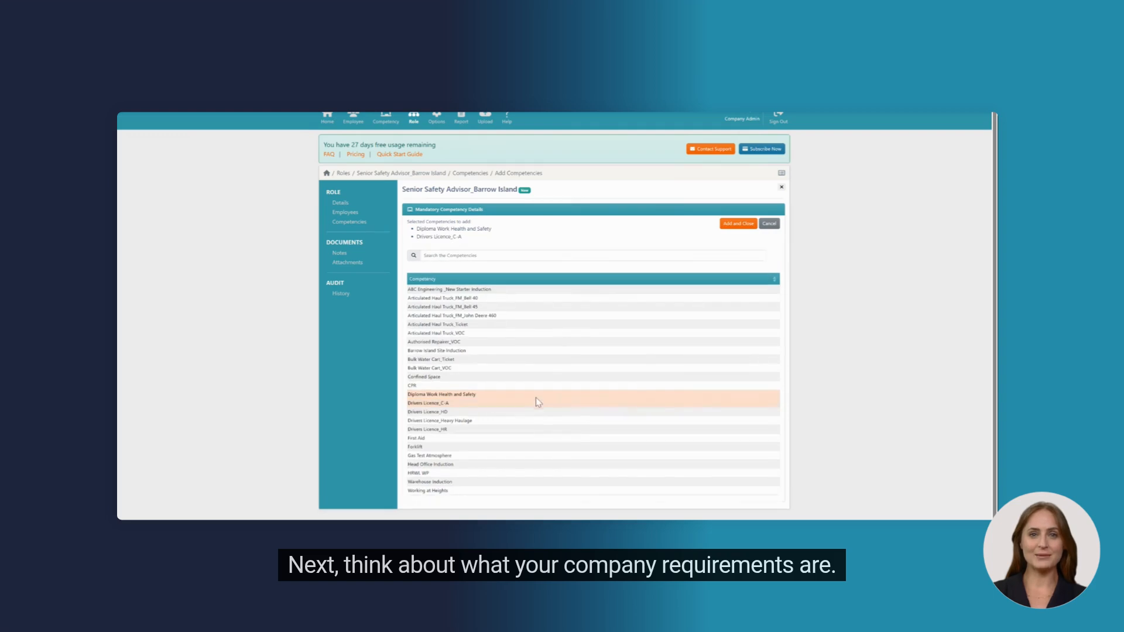
{"action": "left_click", "coordinate": [549, 440]}
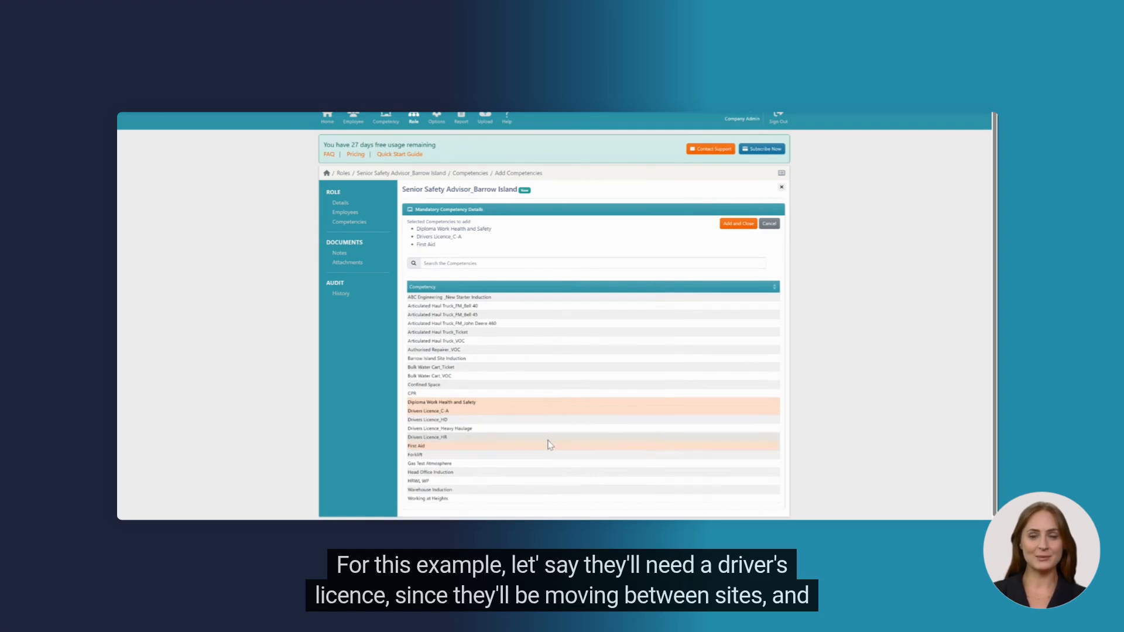
{"action": "left_click", "coordinate": [475, 394]}
Include Warehouse Induction, Head Office Induction and Barrow Island Site Induction in the mandatory selection and add all selected competencies to the role.
{"action": "scroll", "coordinate": [583, 391], "scroll_direction": "down", "scroll_amount": 1}
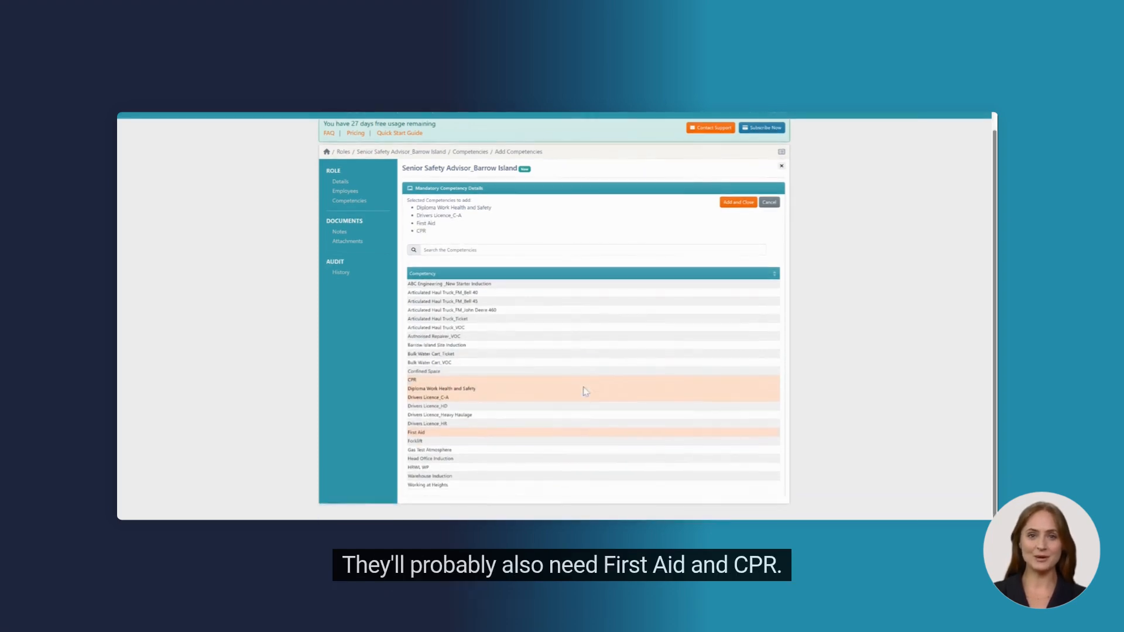
{"action": "left_click", "coordinate": [555, 477]}
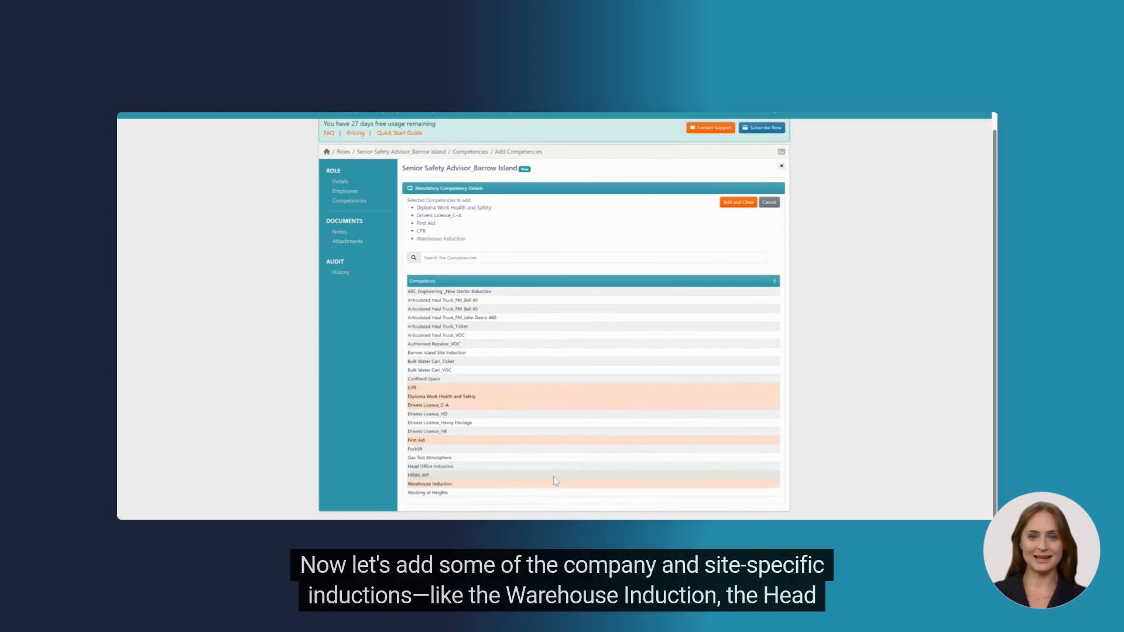
{"action": "left_click", "coordinate": [548, 466]}
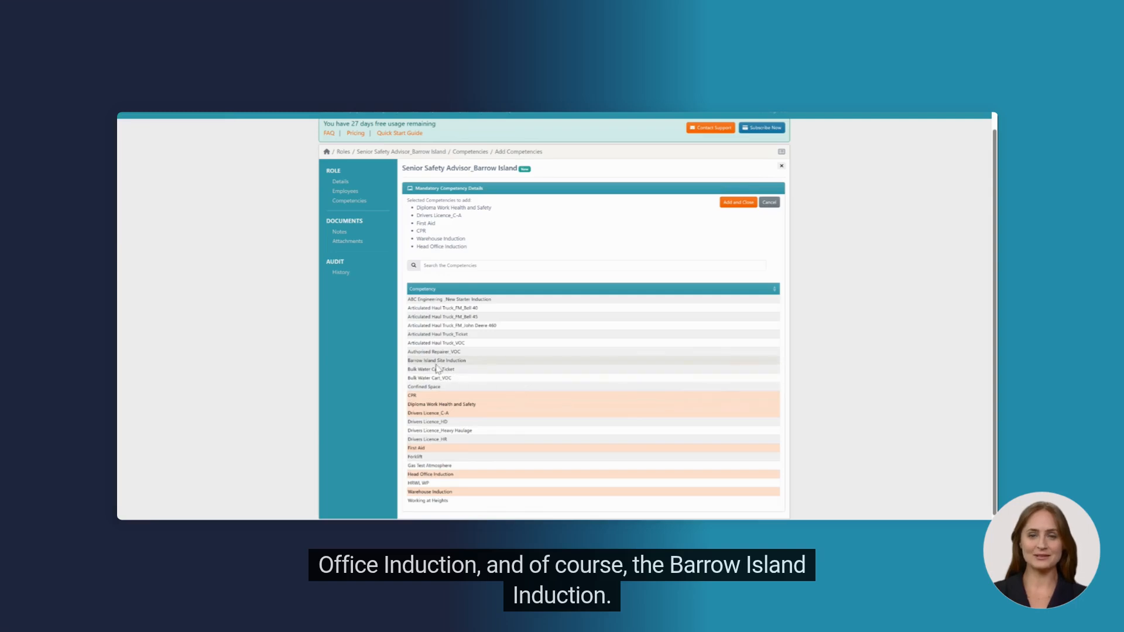
{"action": "left_click", "coordinate": [468, 362]}
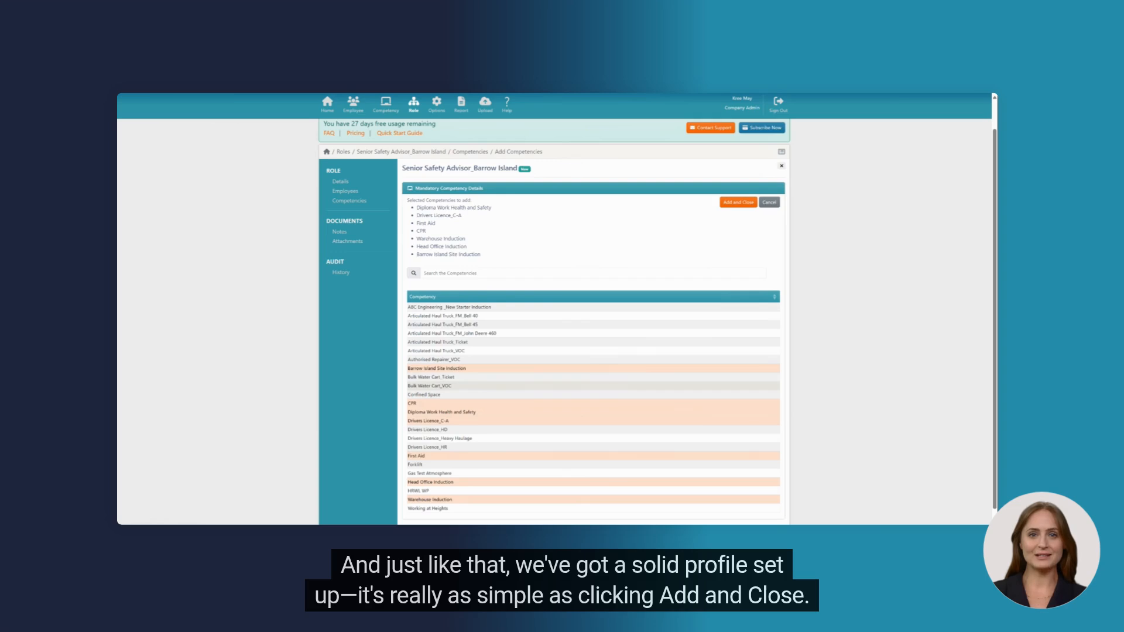
{"action": "scroll", "coordinate": [543, 384], "scroll_direction": "down", "scroll_amount": 1}
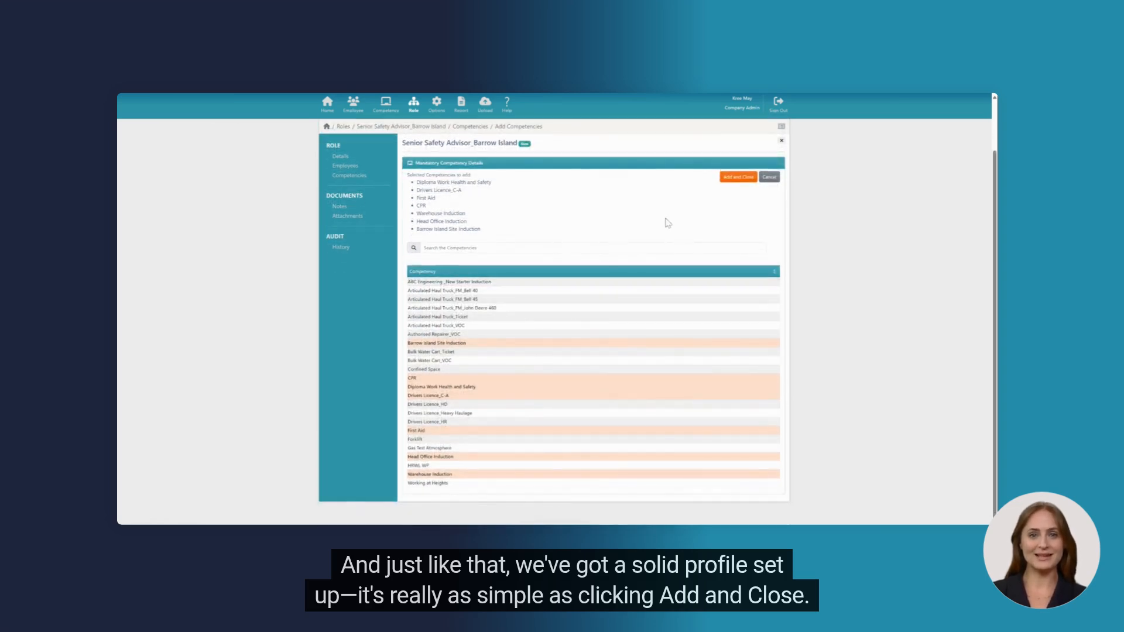
{"action": "left_click", "coordinate": [730, 178]}
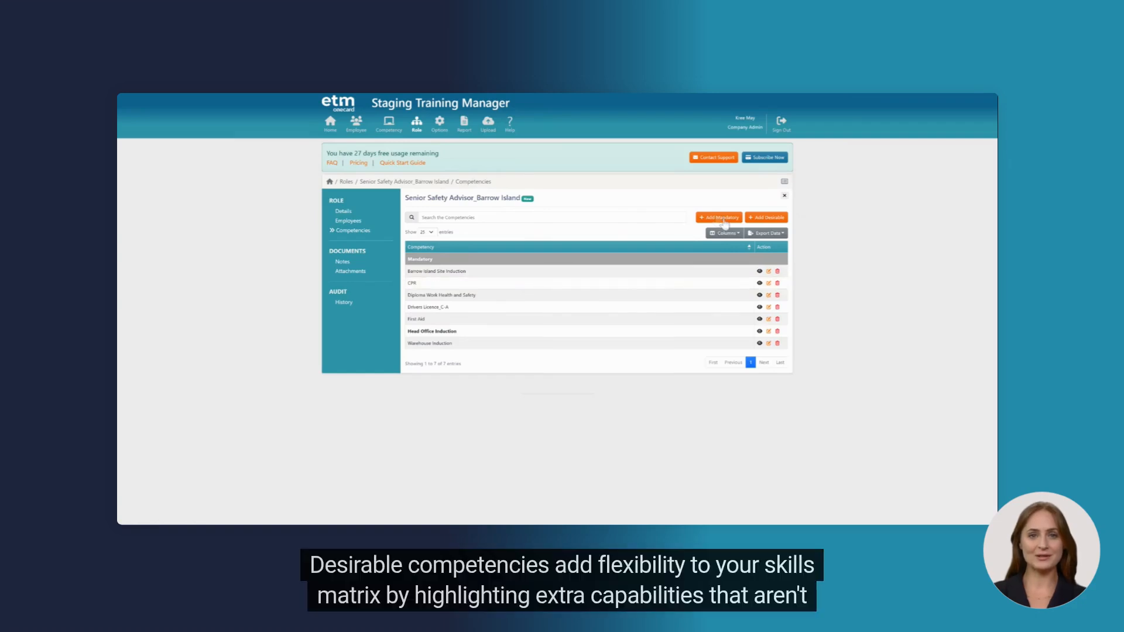
Add Working at Heights and Gas Test Atmosphere to the role as desirable competencies.
{"action": "left_click", "coordinate": [768, 218]}
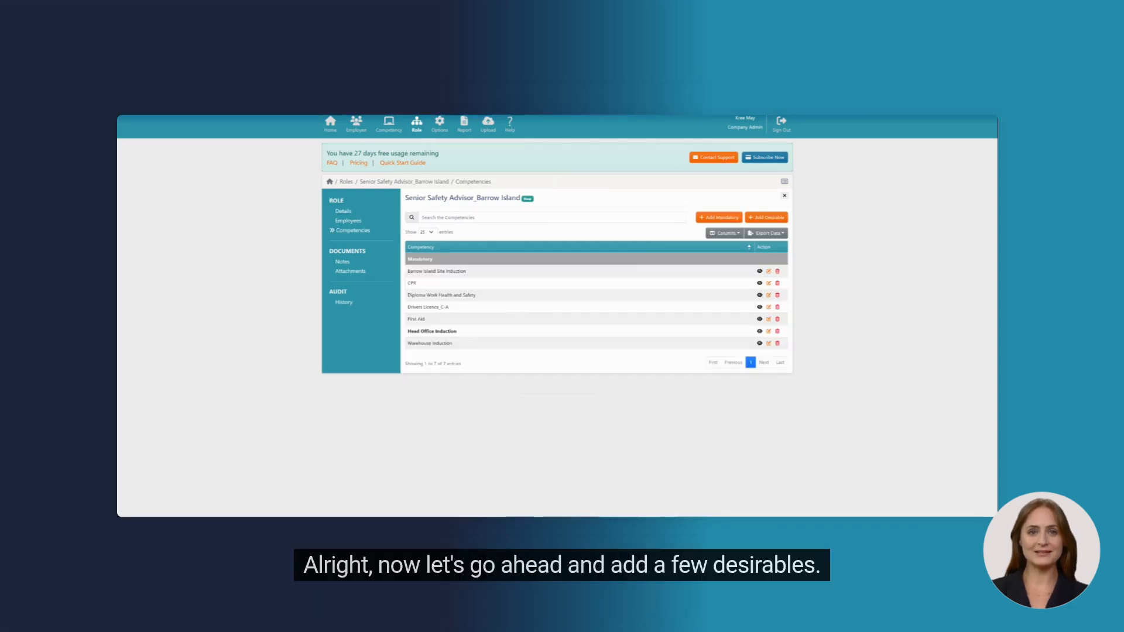
{"action": "left_click", "coordinate": [764, 219]}
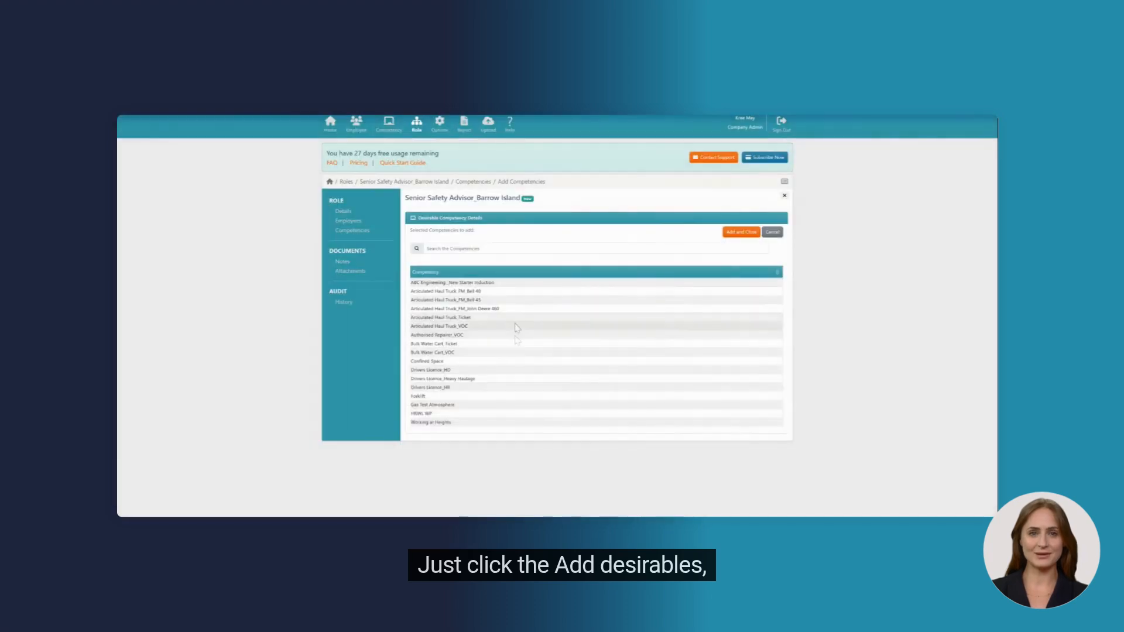
{"action": "left_click", "coordinate": [484, 425]}
{"action": "left_click", "coordinate": [484, 413]}
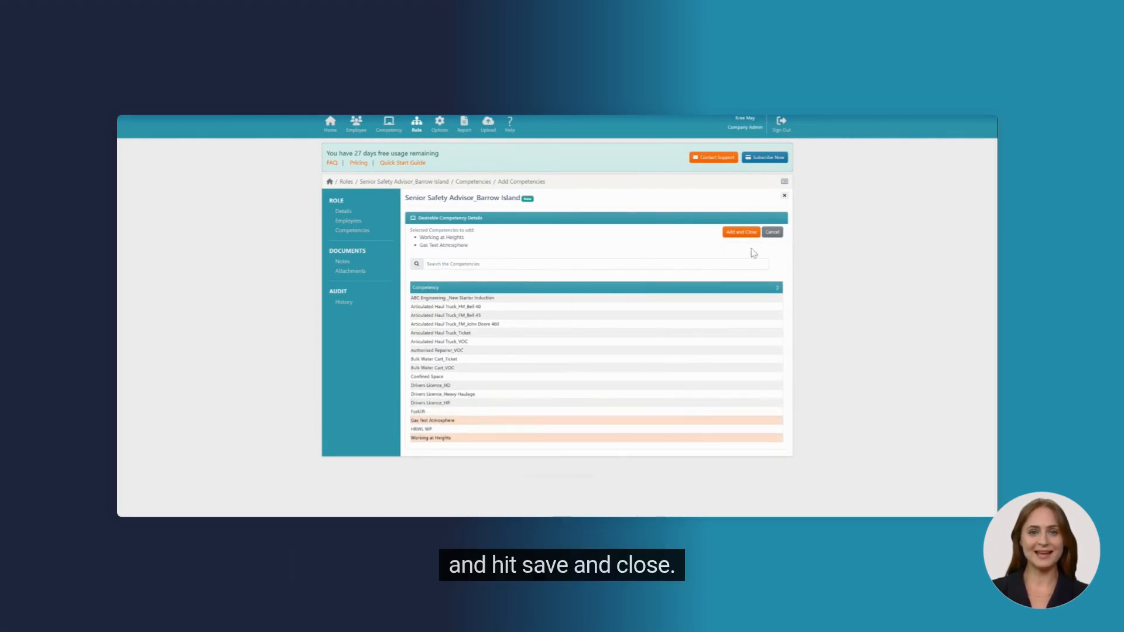
{"action": "left_click", "coordinate": [742, 233]}
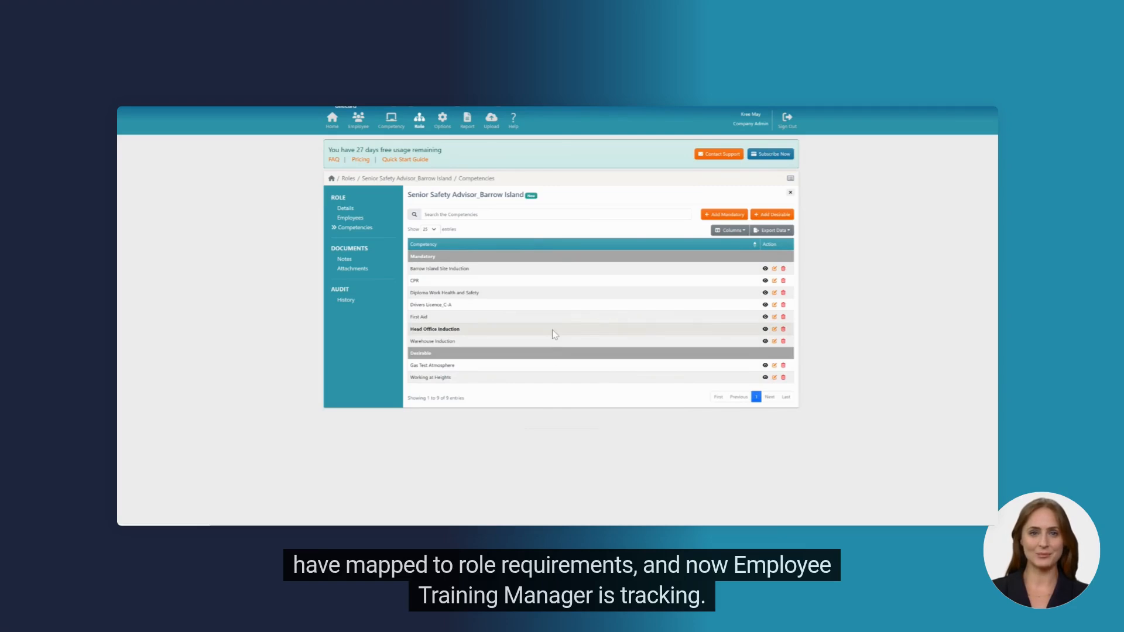
Assign the Senior Safety Advisor_Barrow Island role to the employee without a primary role, and display that employee's competencies.
{"action": "left_click", "coordinate": [359, 122]}
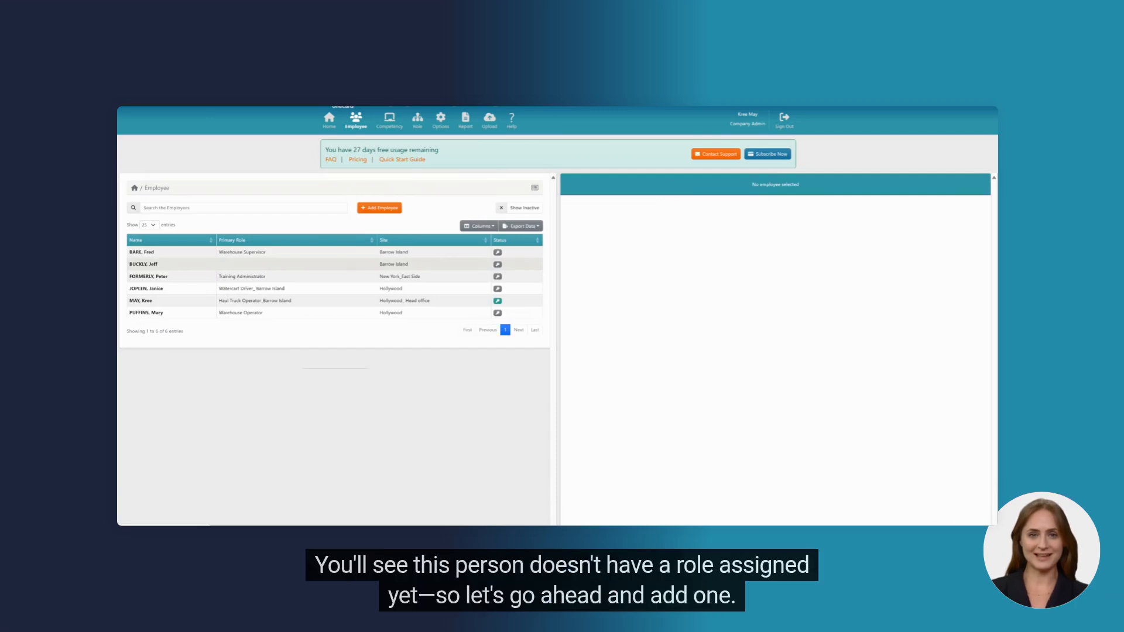
{"action": "left_click", "coordinate": [256, 265]}
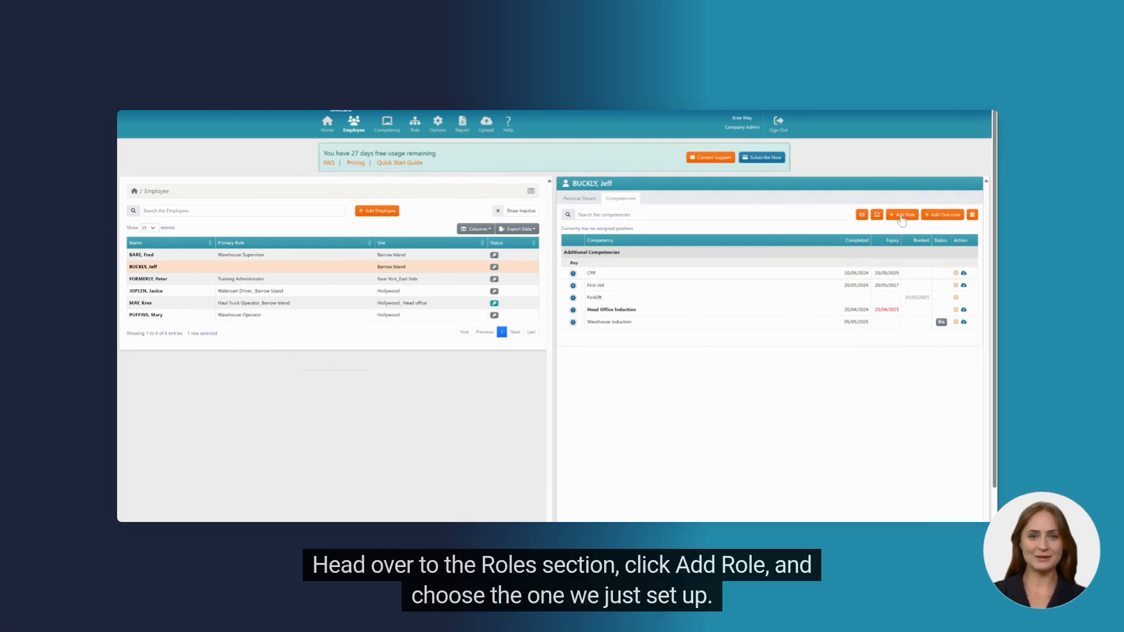
{"action": "left_click", "coordinate": [902, 216]}
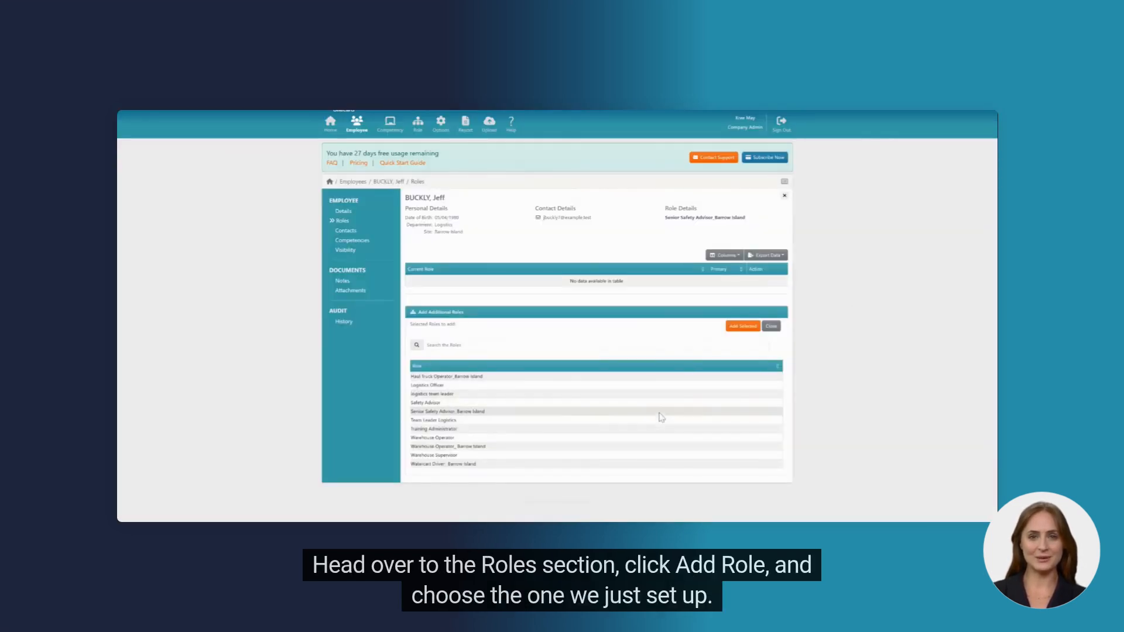
{"action": "left_click", "coordinate": [660, 413]}
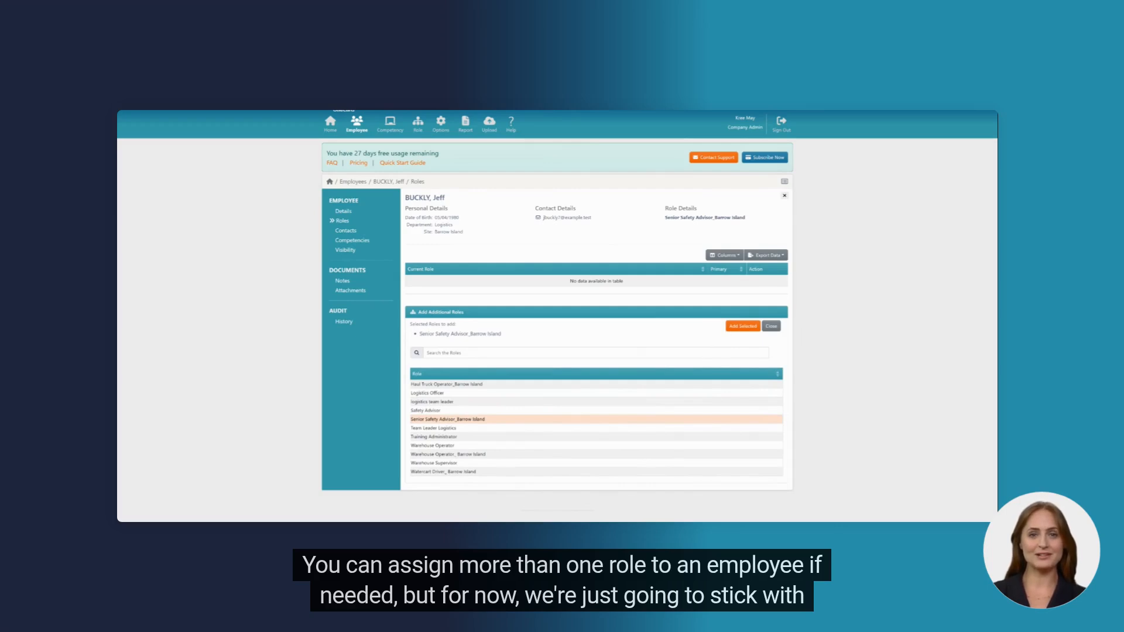
{"action": "left_click", "coordinate": [735, 328]}
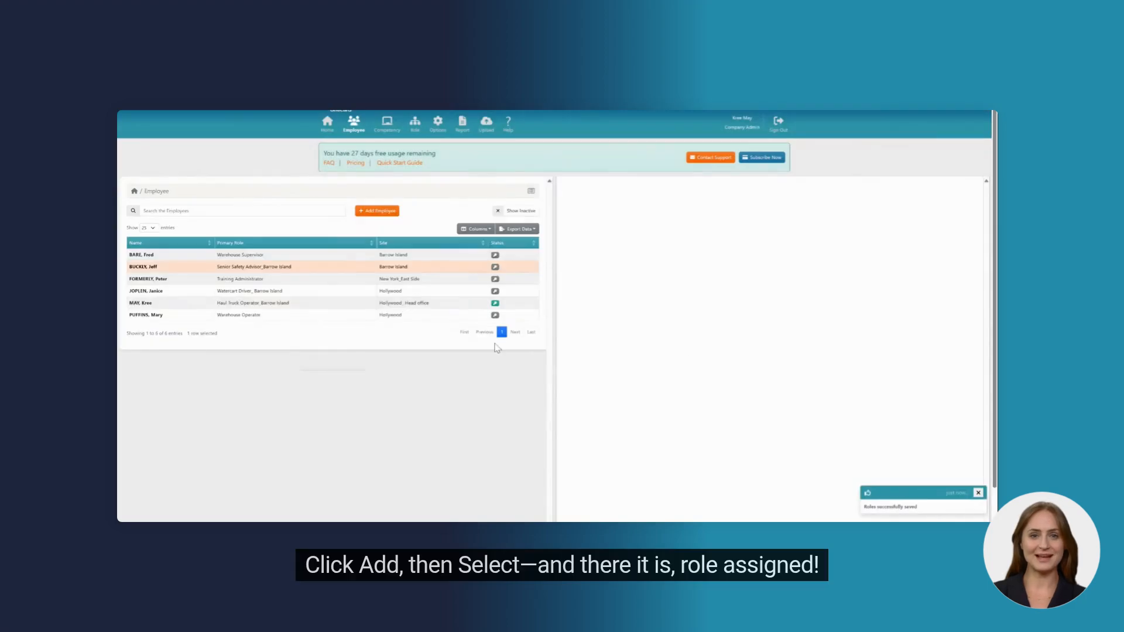
{"action": "left_click", "coordinate": [316, 271]}
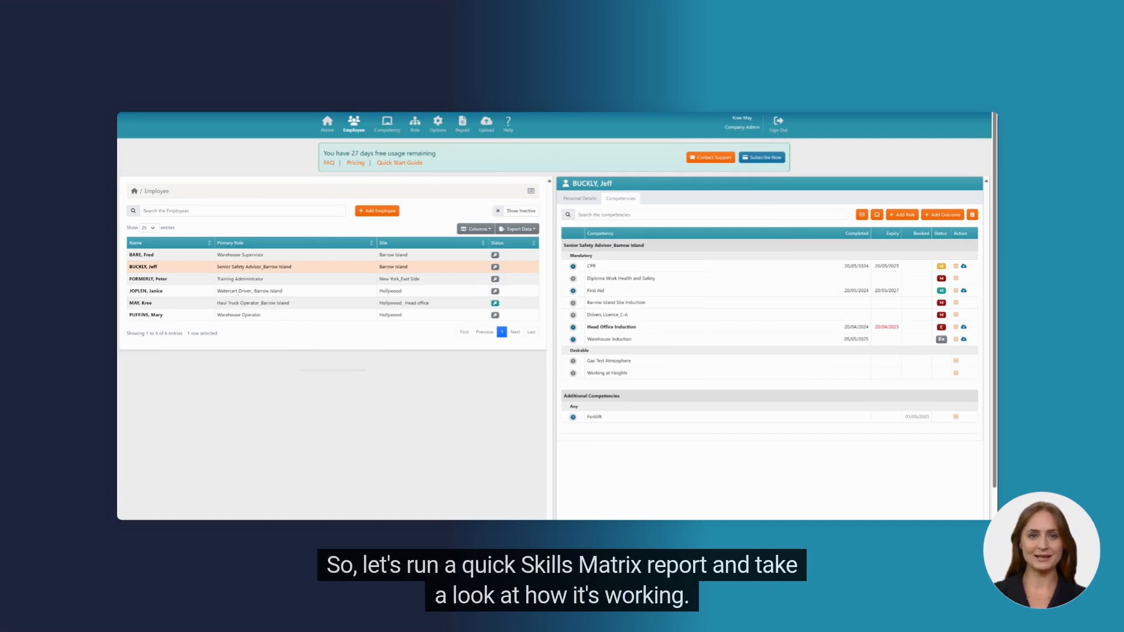
Open the Company Matrix competency report, add Role as an optional output field, and preview the report without filters.
{"action": "left_click", "coordinate": [462, 124]}
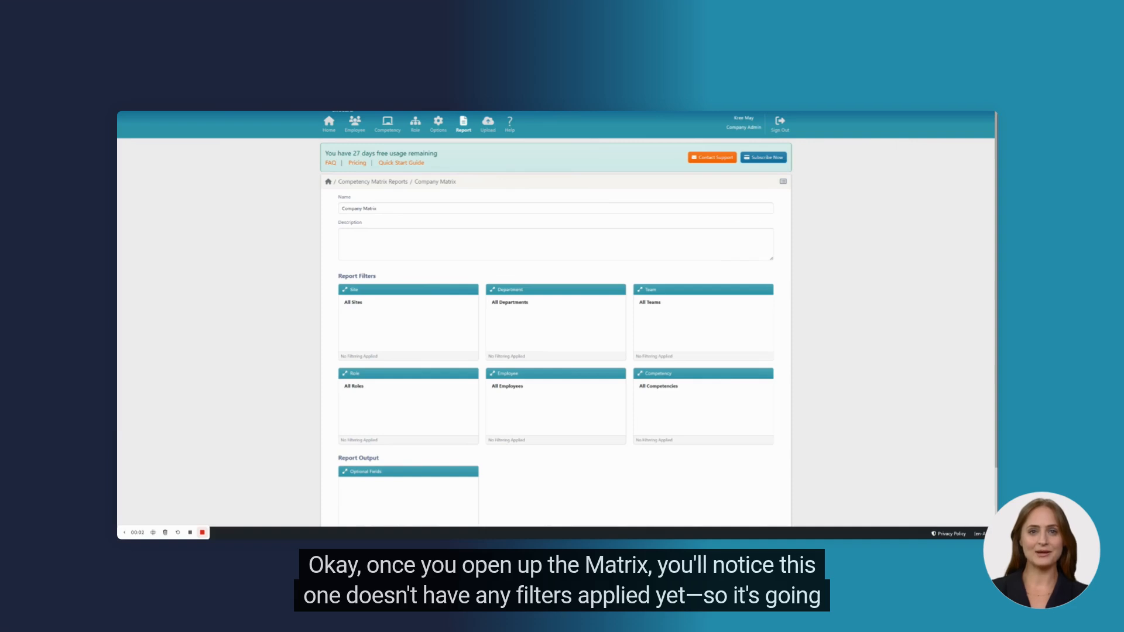
{"action": "scroll", "coordinate": [595, 291], "scroll_direction": "down", "scroll_amount": 1}
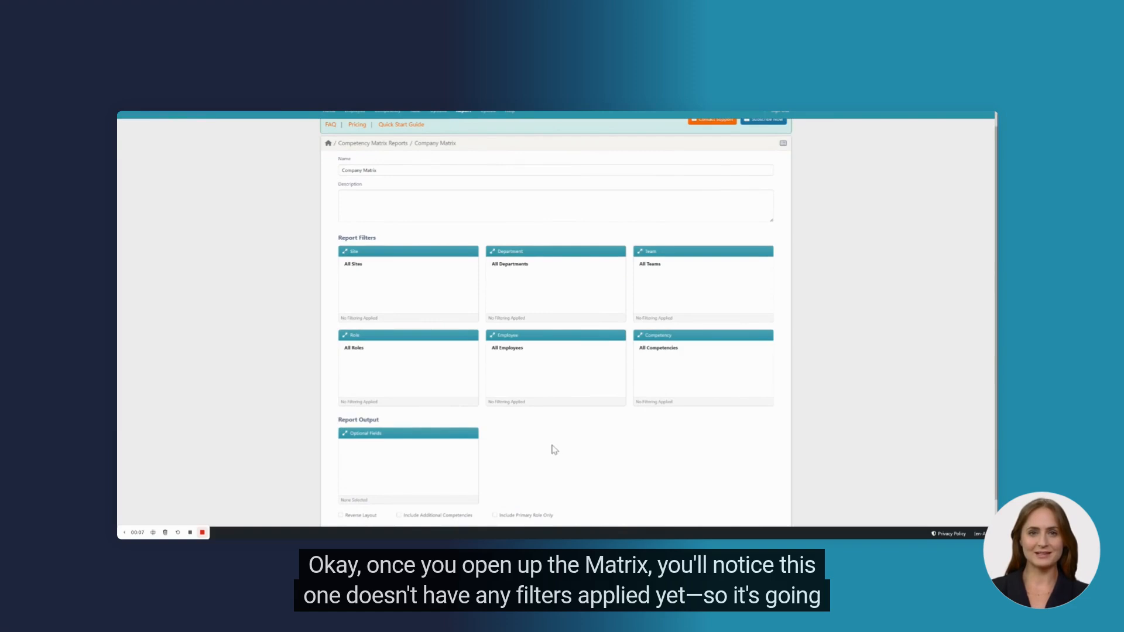
{"action": "scroll", "coordinate": [554, 440], "scroll_direction": "down", "scroll_amount": 1}
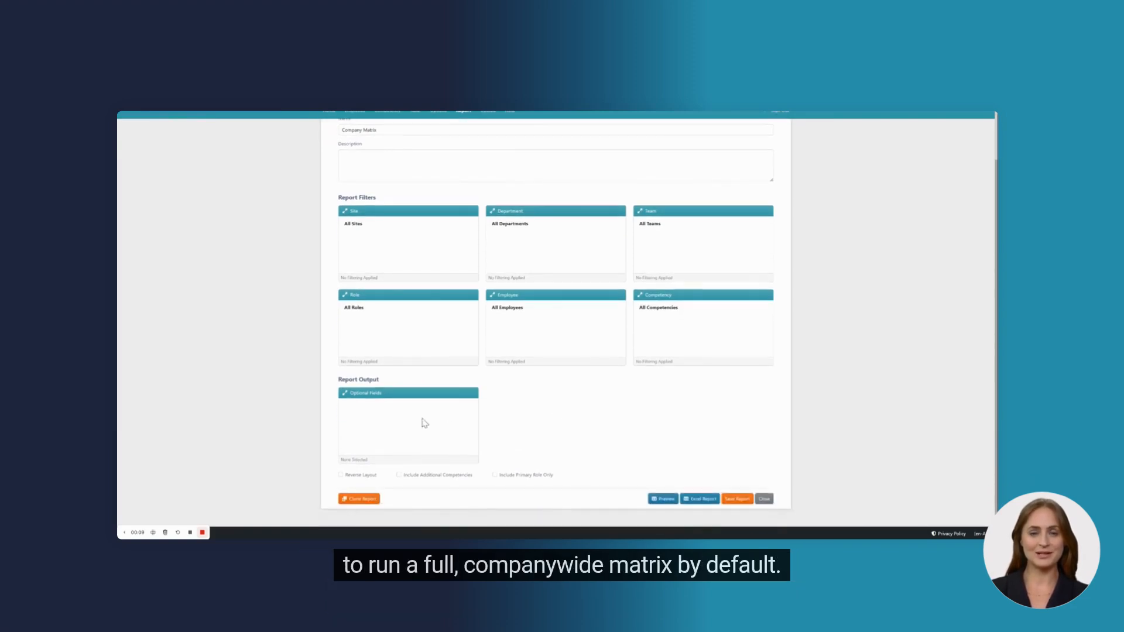
{"action": "left_click", "coordinate": [346, 396]}
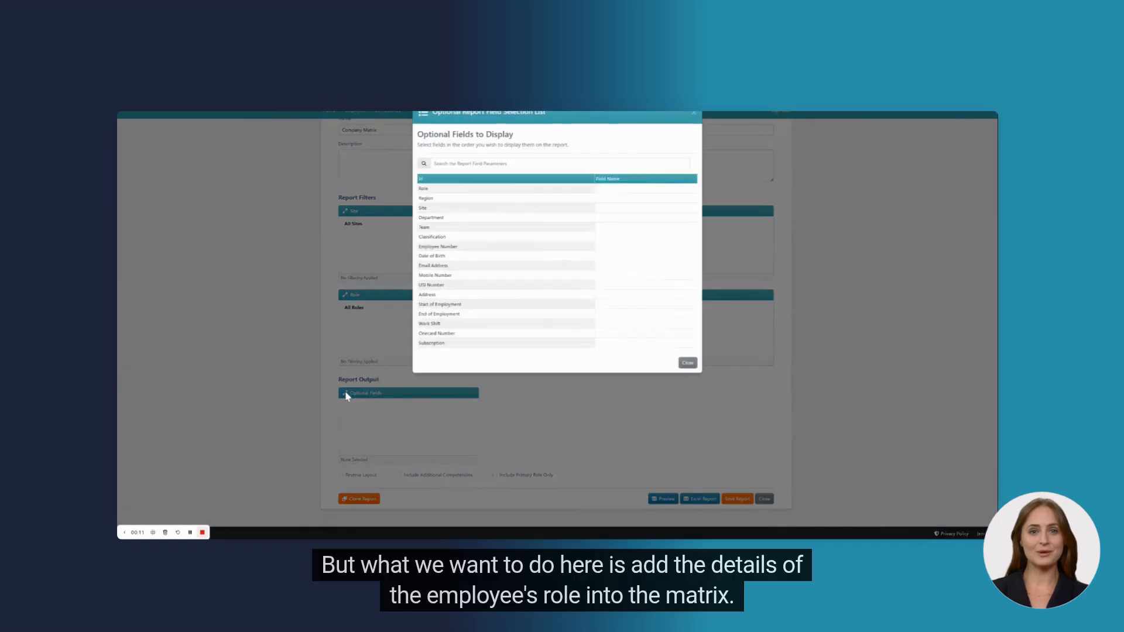
{"action": "left_click", "coordinate": [482, 204]}
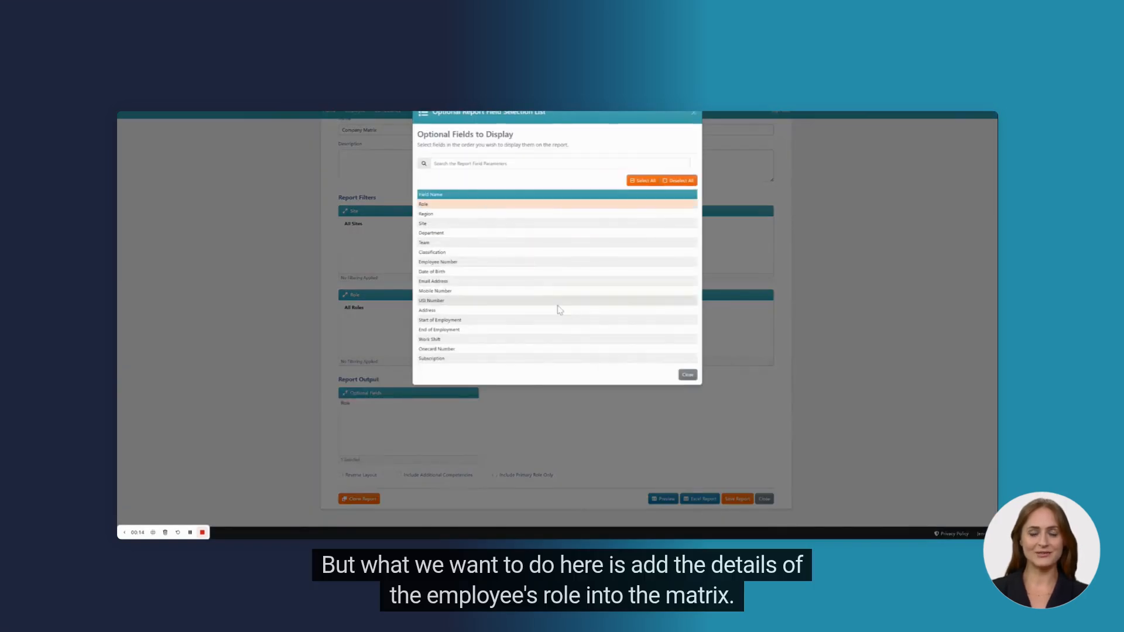
{"action": "left_click", "coordinate": [687, 375]}
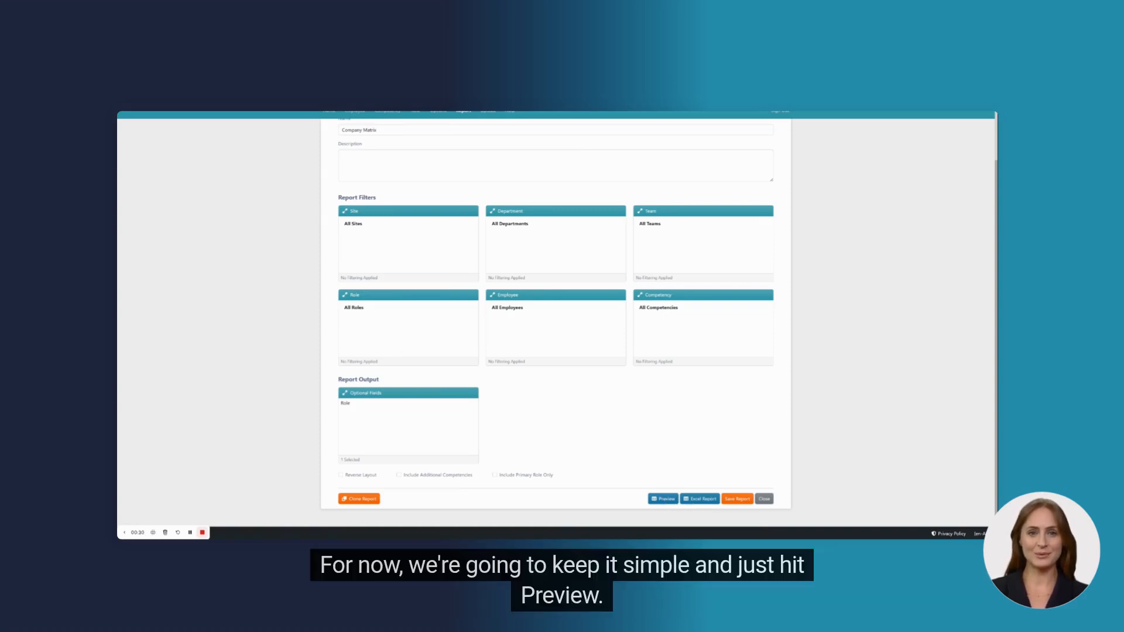
{"action": "left_click", "coordinate": [665, 497]}
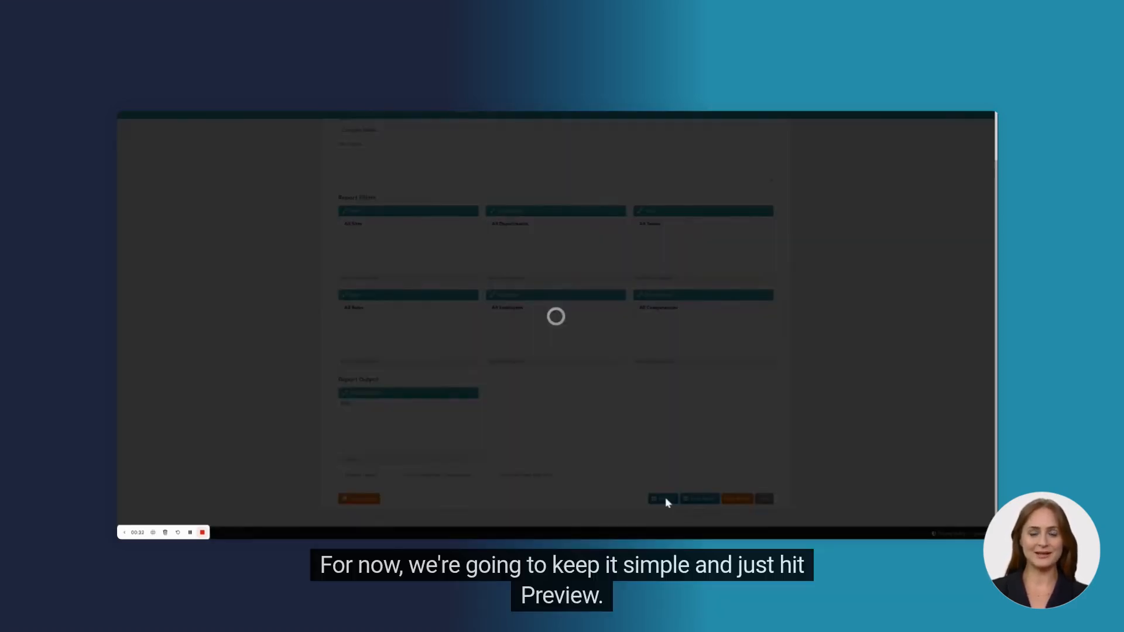